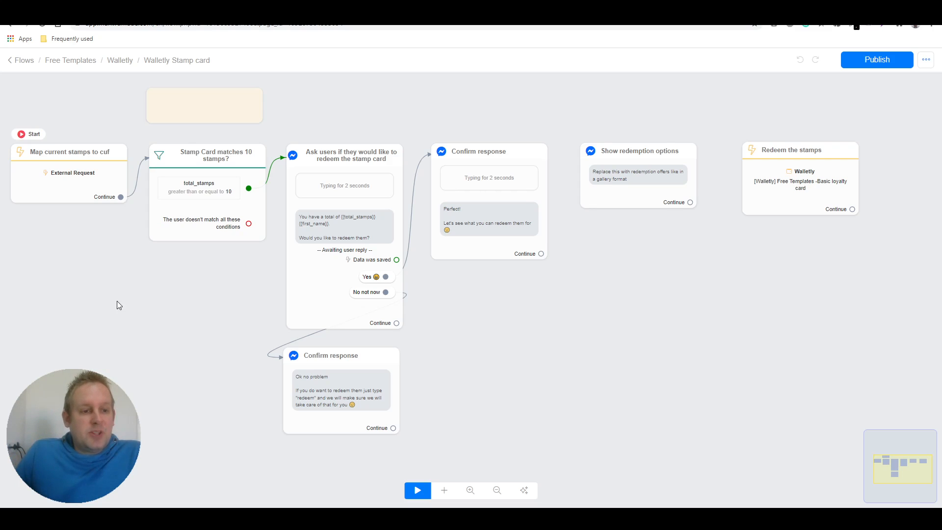
Step: Examine the Walletly Stamp card flow, from its external request block through to the Redeem the stamps block
click(100, 187)
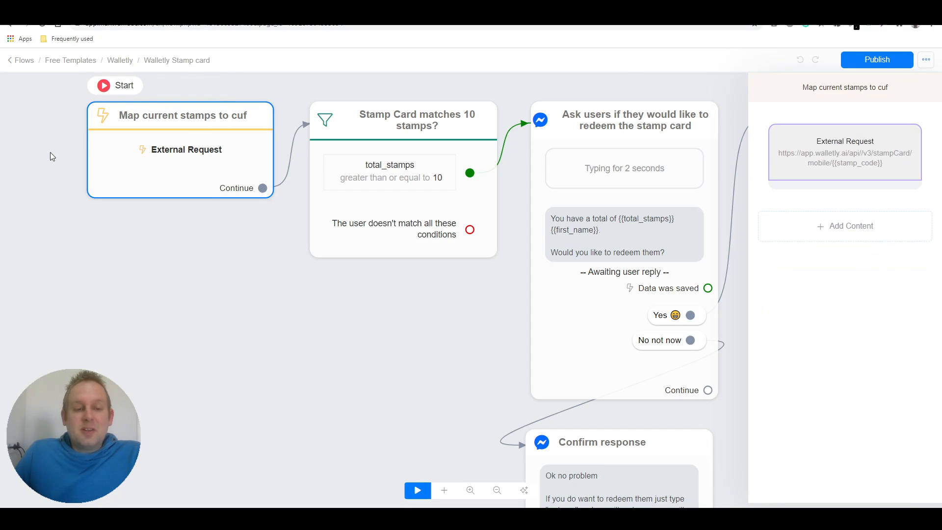
click(361, 292)
drag(561, 95, 315, 112)
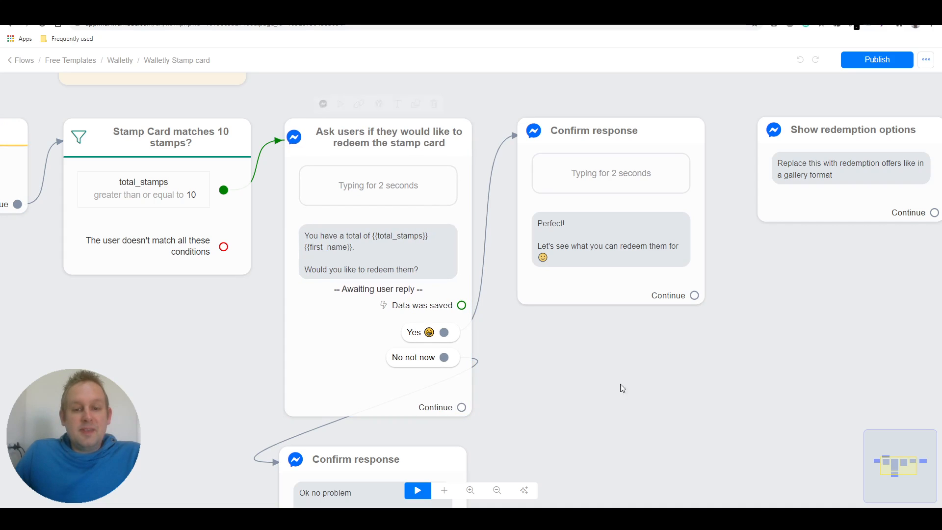
drag(608, 371, 271, 344)
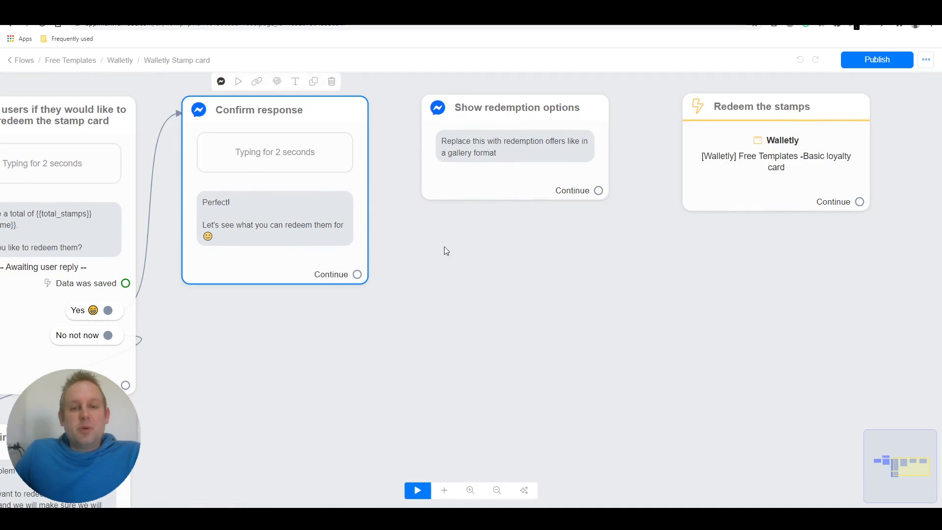
drag(605, 215, 435, 255)
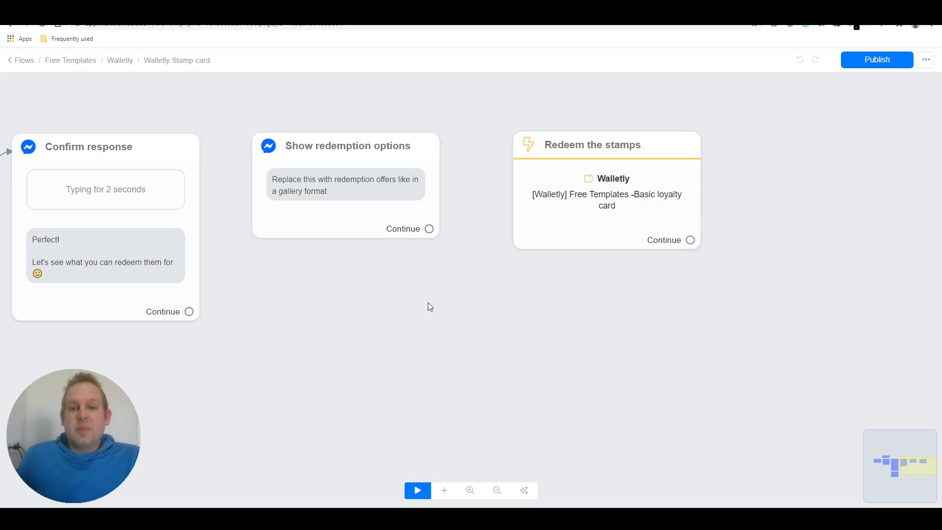
Step: Replace the existing Walletly action in the Redeem the stamps block with a new, unconfigured Walletly action
mouse_move(684, 122)
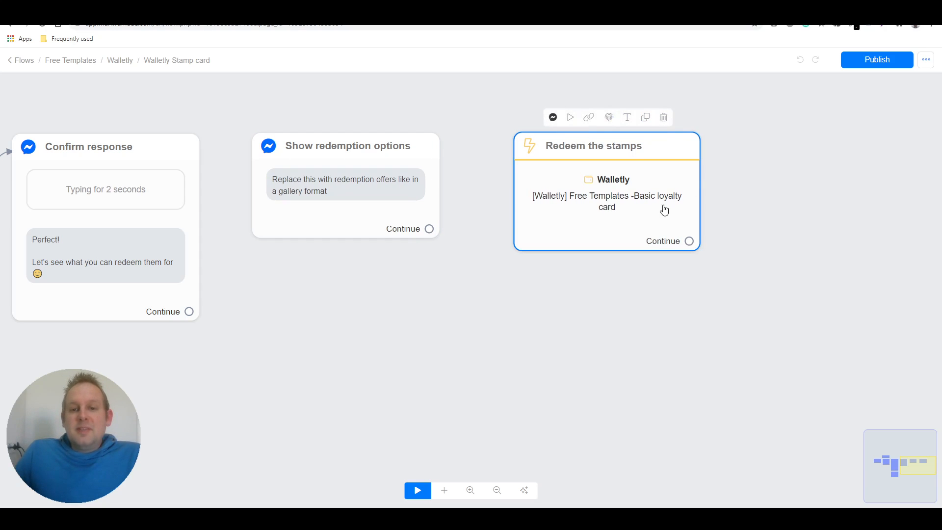
click(600, 179)
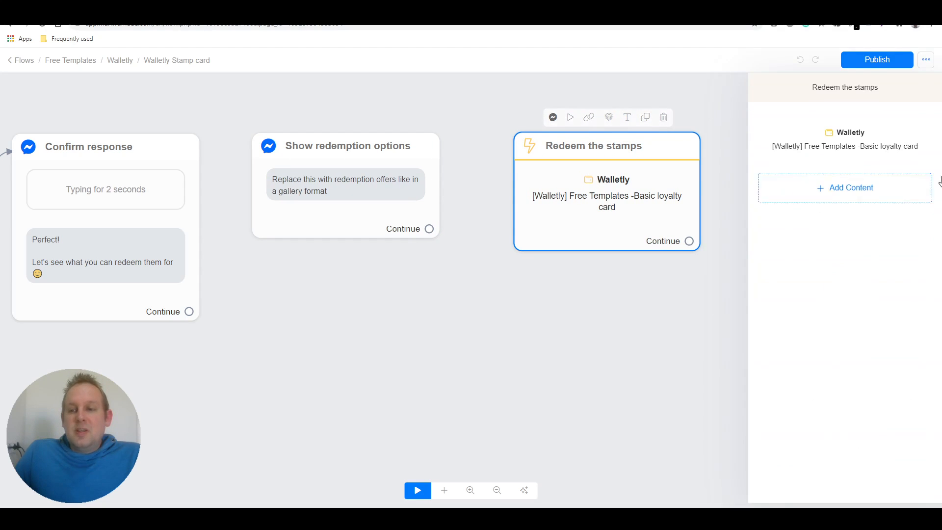
click(934, 132)
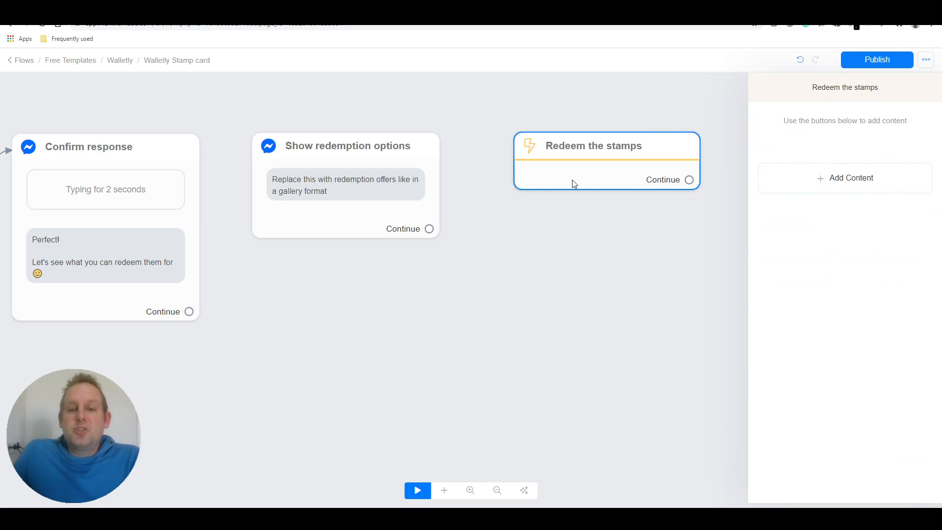
click(783, 184)
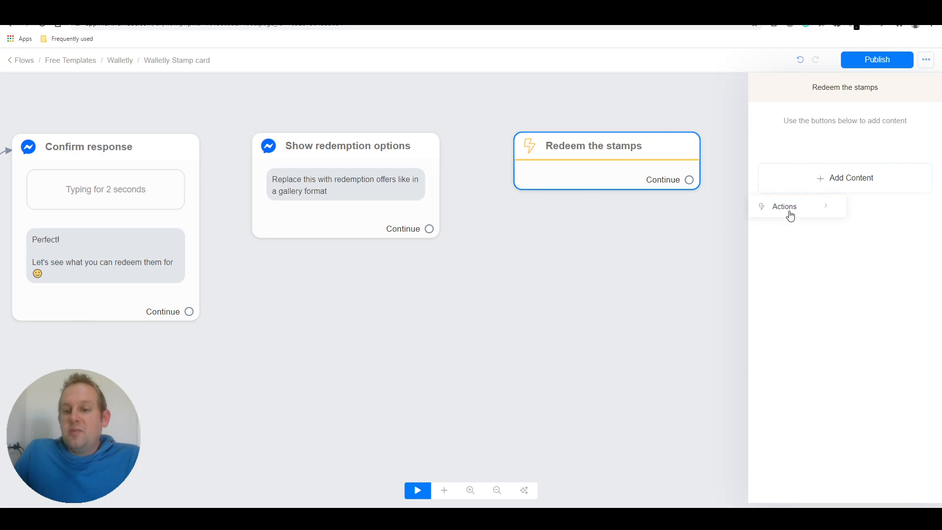
mouse_move(791, 216)
click(650, 373)
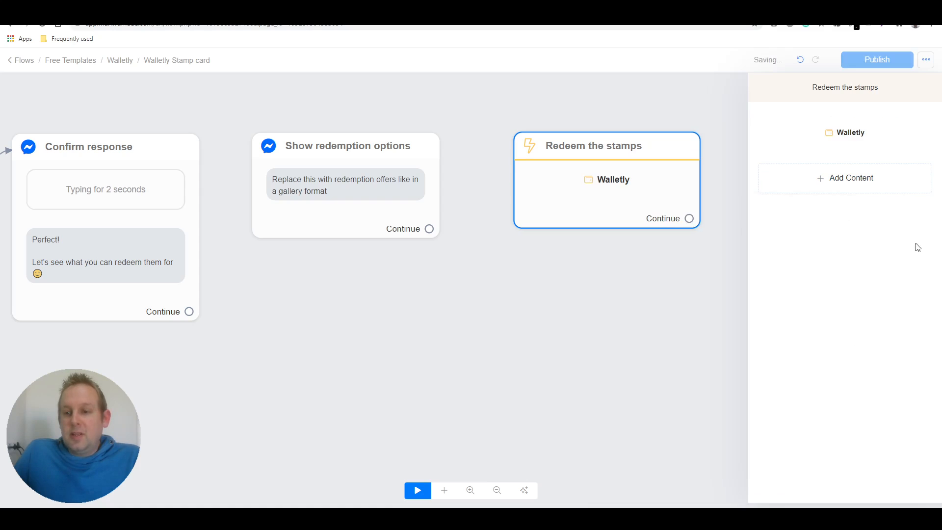
Step: Open the new Walletly action and set its operation to Walletscan - GiveAway with the Walletly live stamp card campaign
click(841, 131)
click(461, 129)
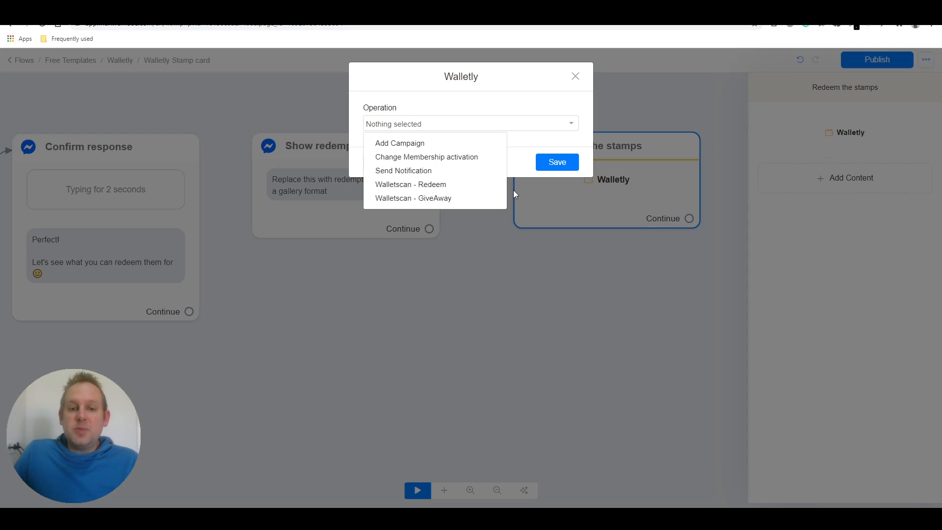
click(445, 198)
click(415, 160)
click(410, 200)
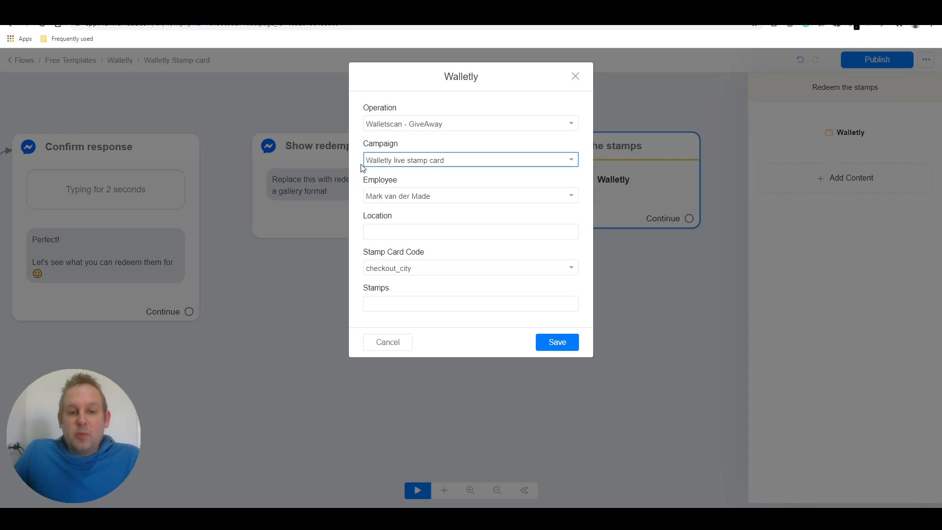
Step: Set the Walletly action's location to the Page Name variable, {{page_name}}
click(416, 231)
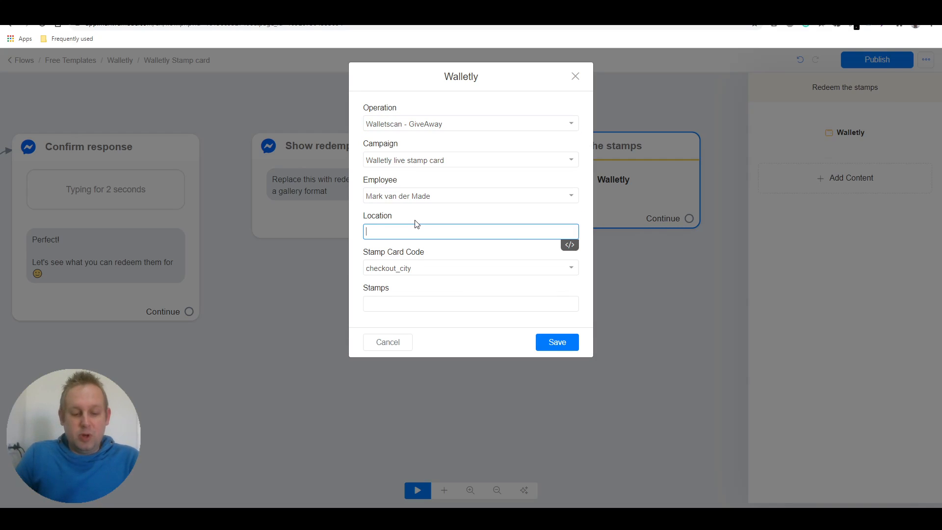
text({pa)
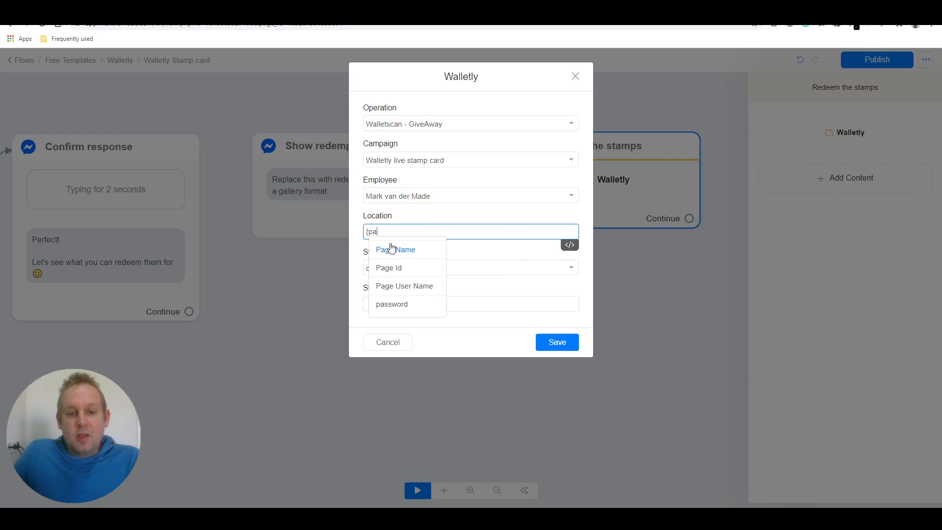
click(391, 249)
Step: Set the stamp card code to the stamp_code field and the number of stamps to 10
click(391, 268)
text(code)
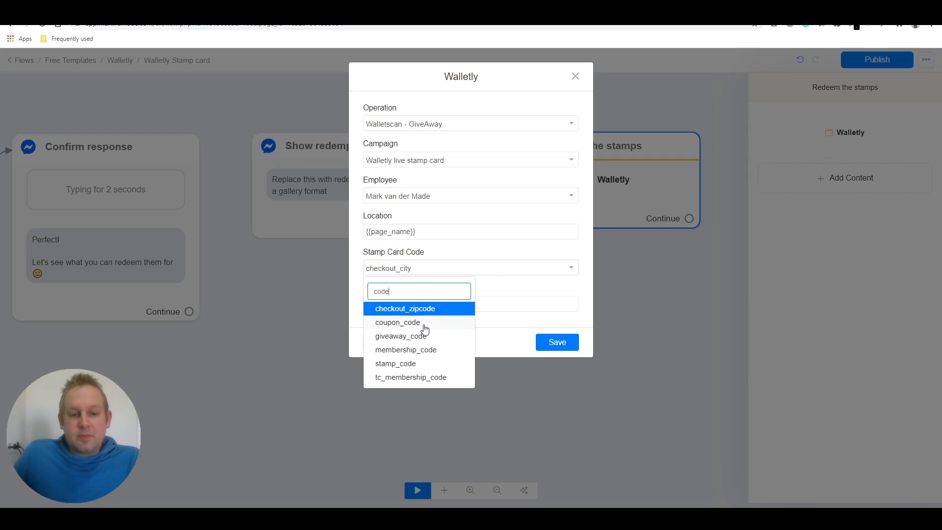
click(425, 325)
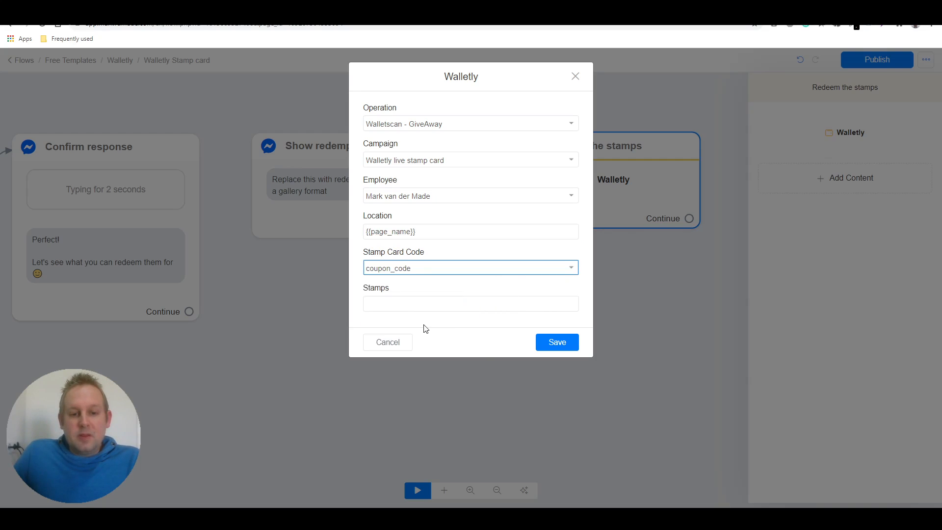
click(427, 269)
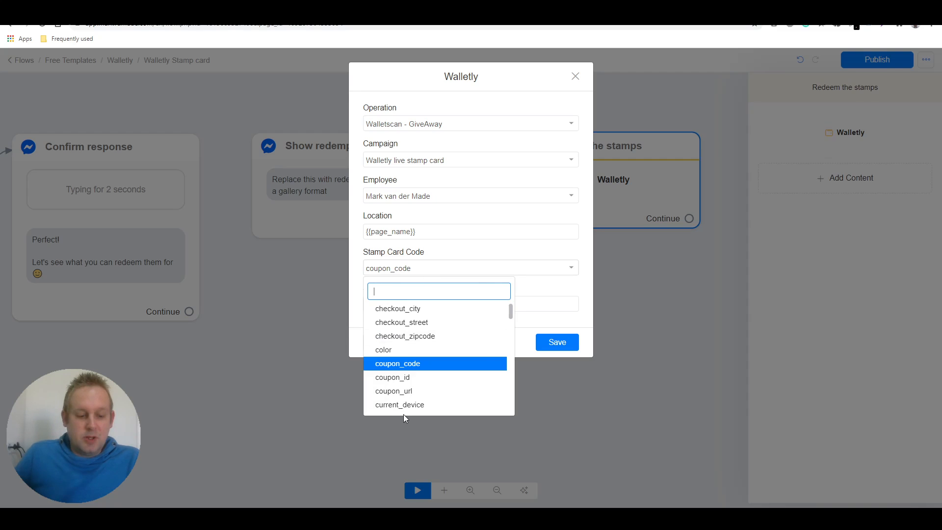
text(code)
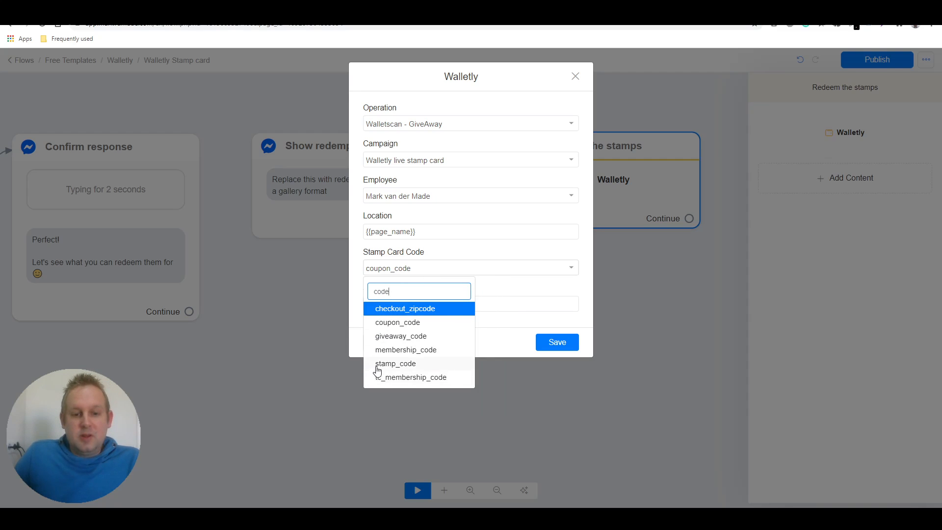
click(395, 364)
click(425, 304)
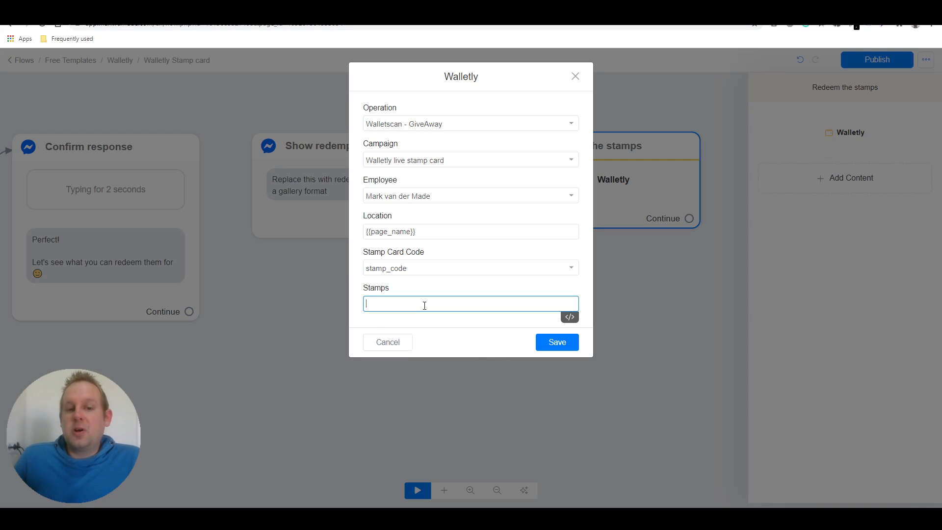
text(10)
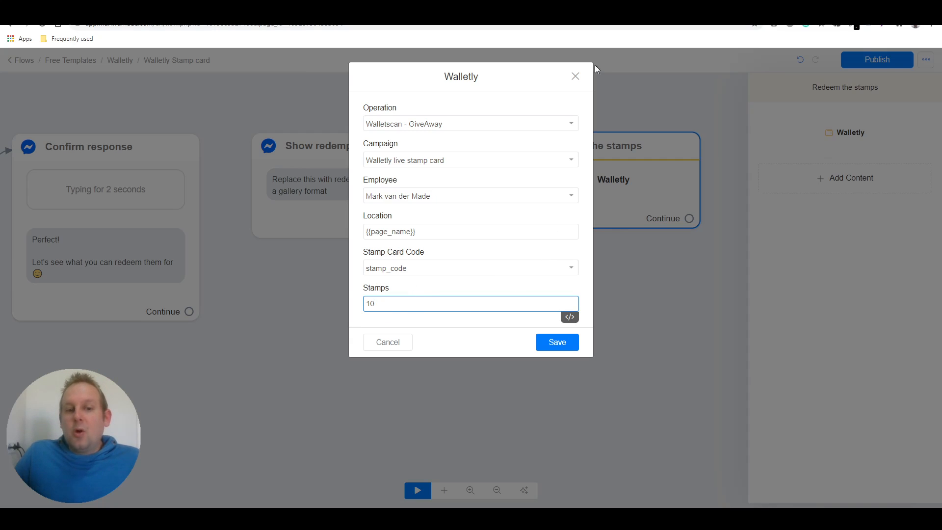
Step: Change the operation to Walletscan - Redeem and choose the Walletly live stamp card campaign for it
click(456, 129)
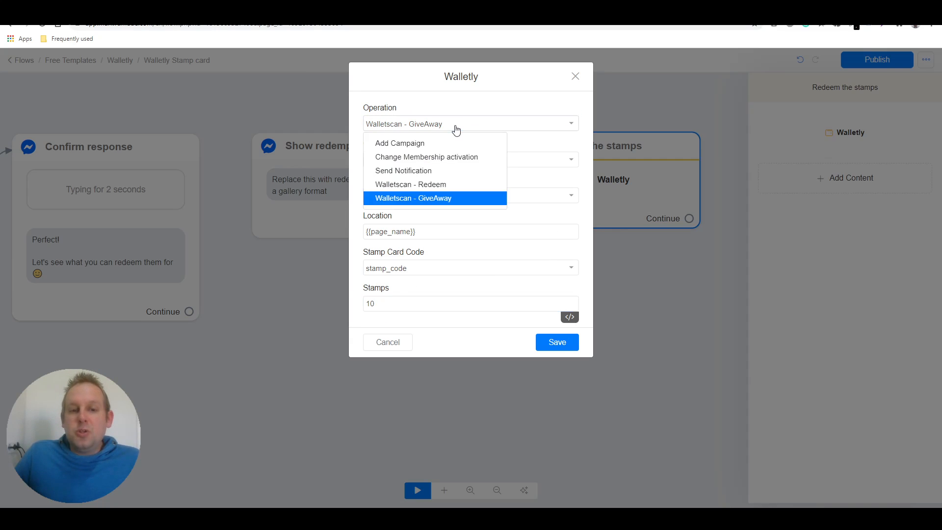
click(421, 185)
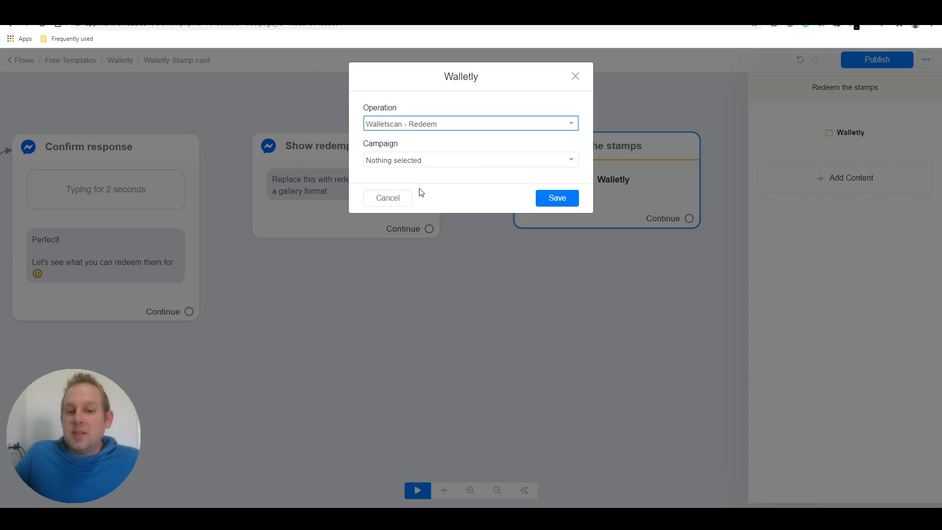
click(431, 162)
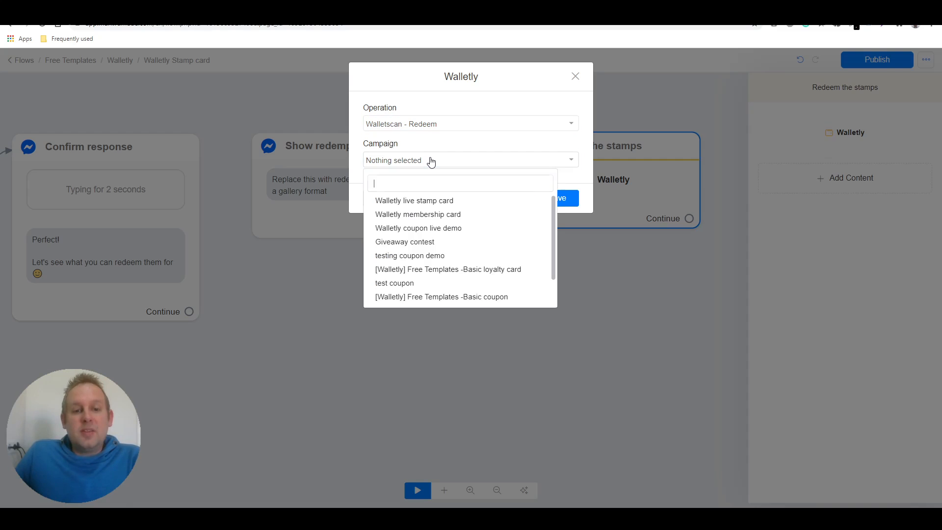
click(414, 201)
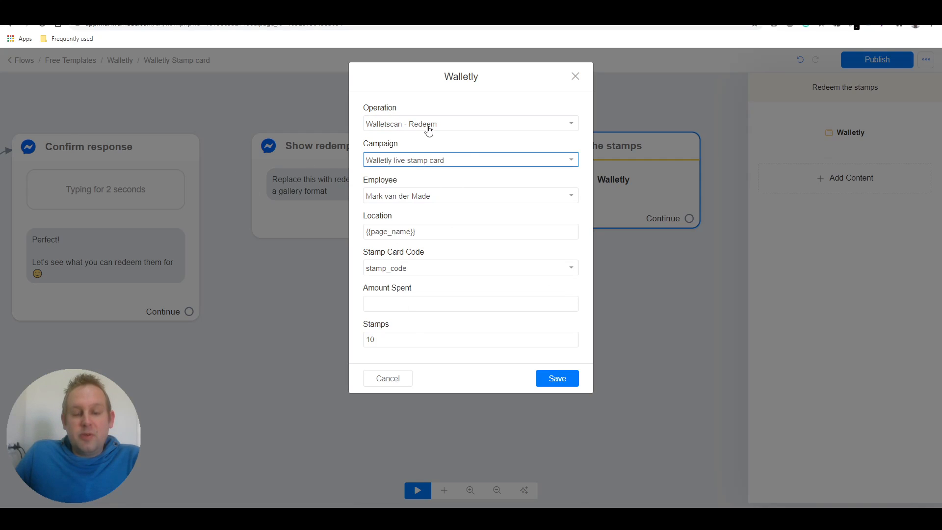
Step: Set the amount spent to 0 and the stamps to -10 for the redeem operation
click(458, 301)
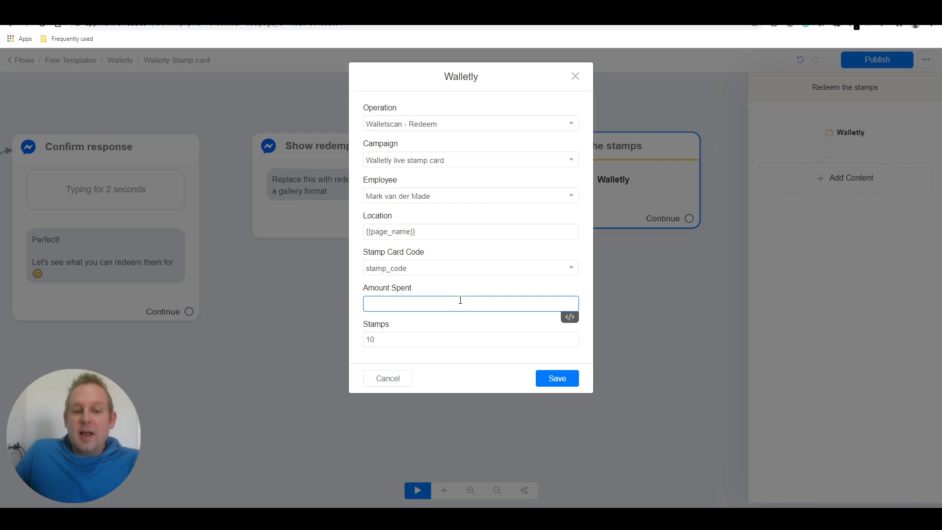
text(0)
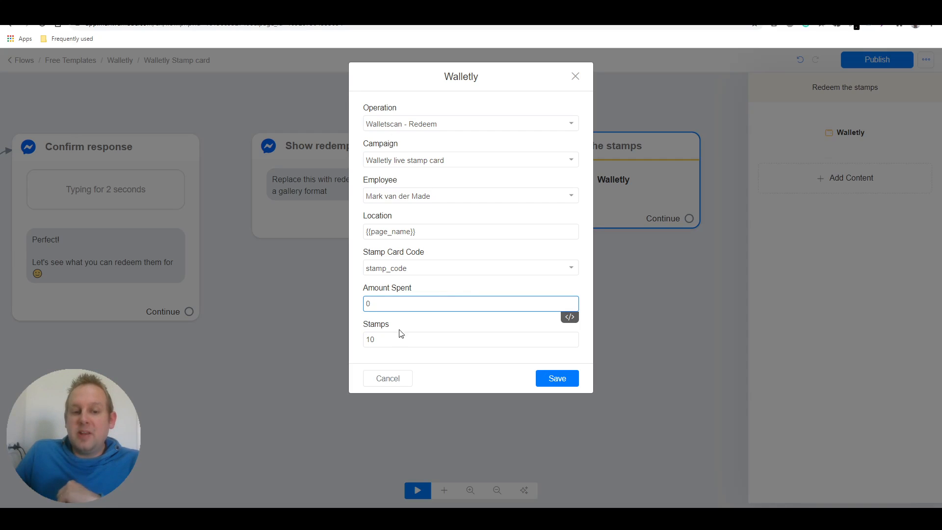
double_click(403, 345)
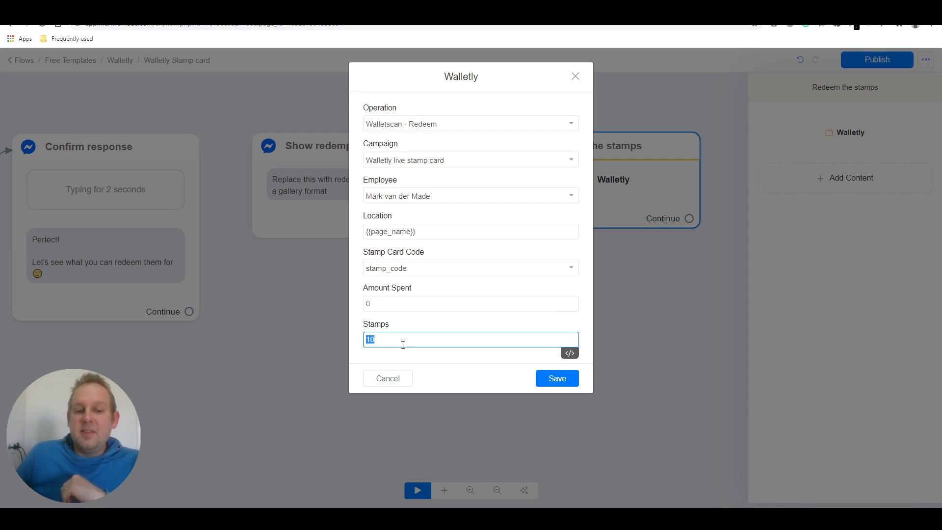
key(BackSpace)
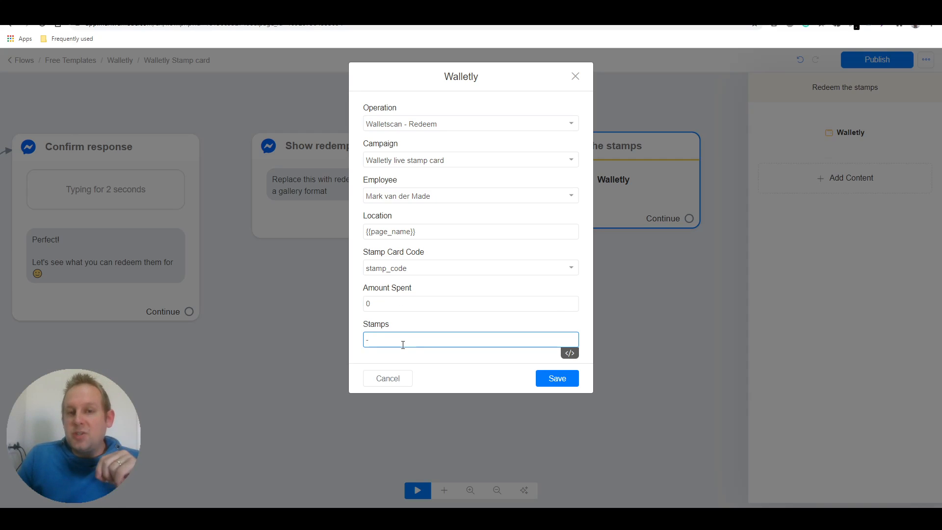
text(-10)
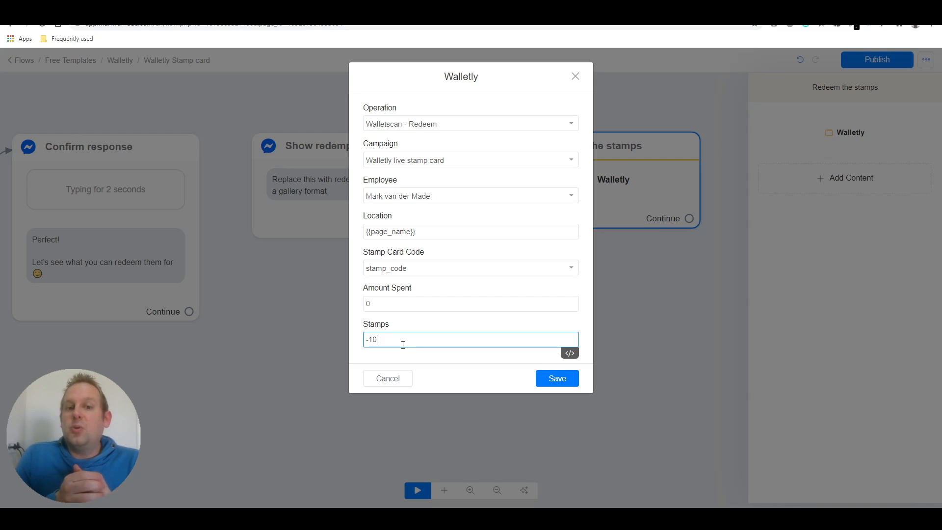
Step: Replace the stamps value of the redeem operation with 5
click(407, 305)
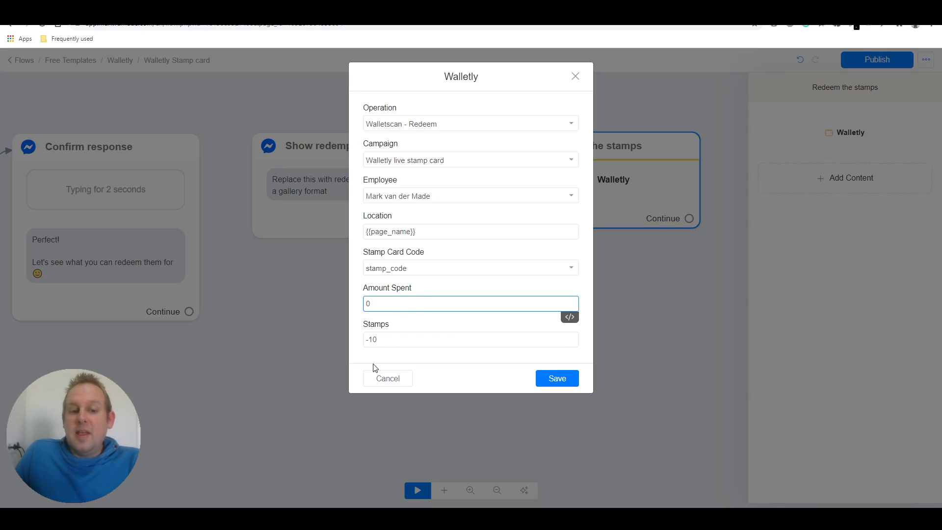
triple_click(404, 340)
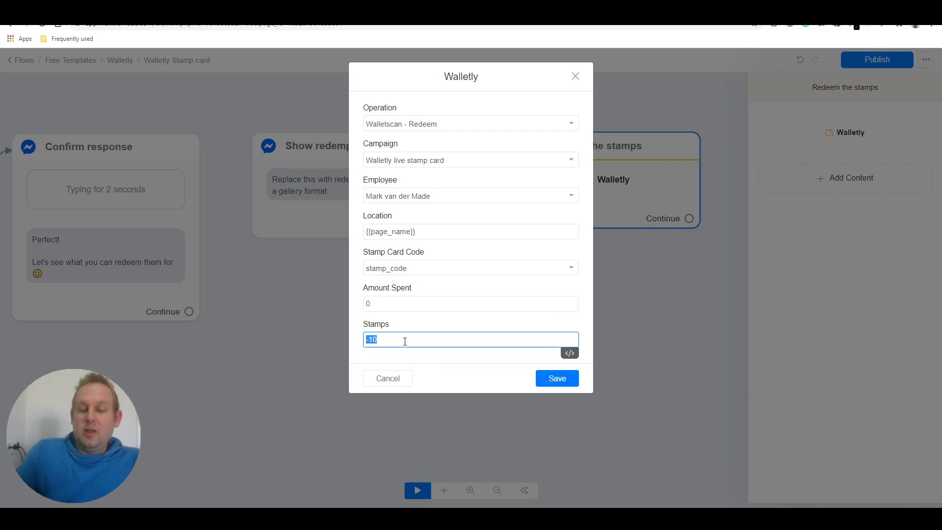
key(BackSpace)
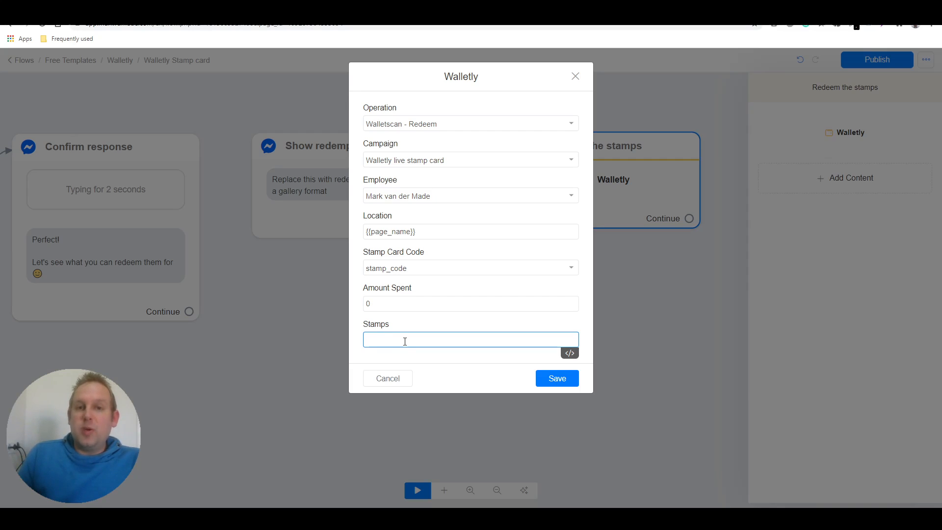
text(5)
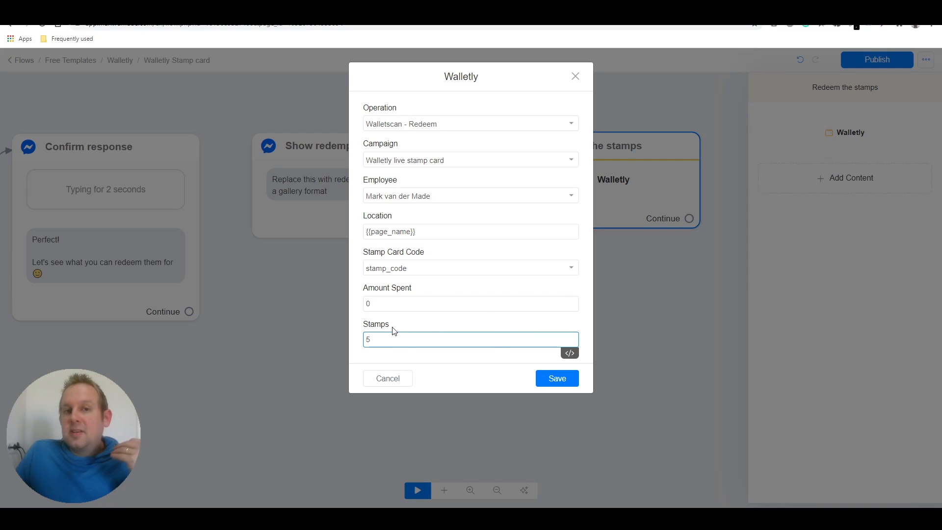
click(399, 304)
double_click(399, 304)
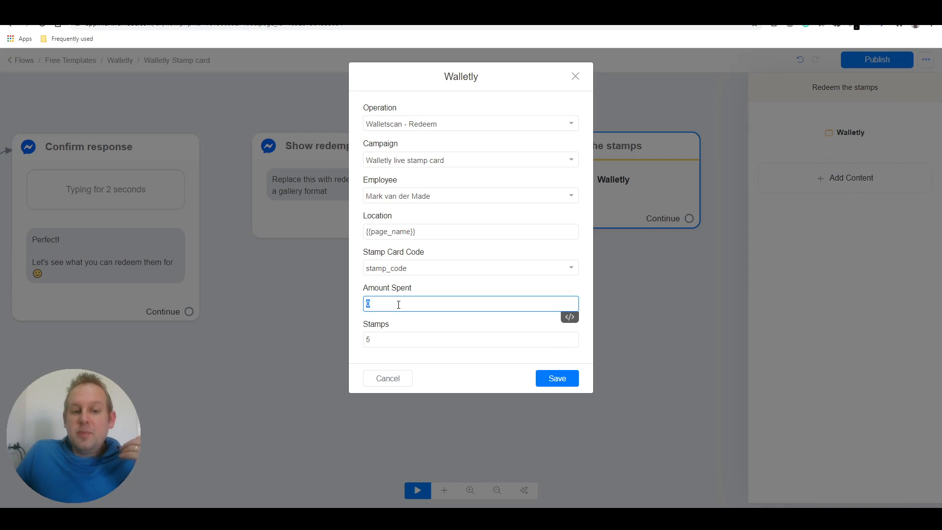
click(437, 337)
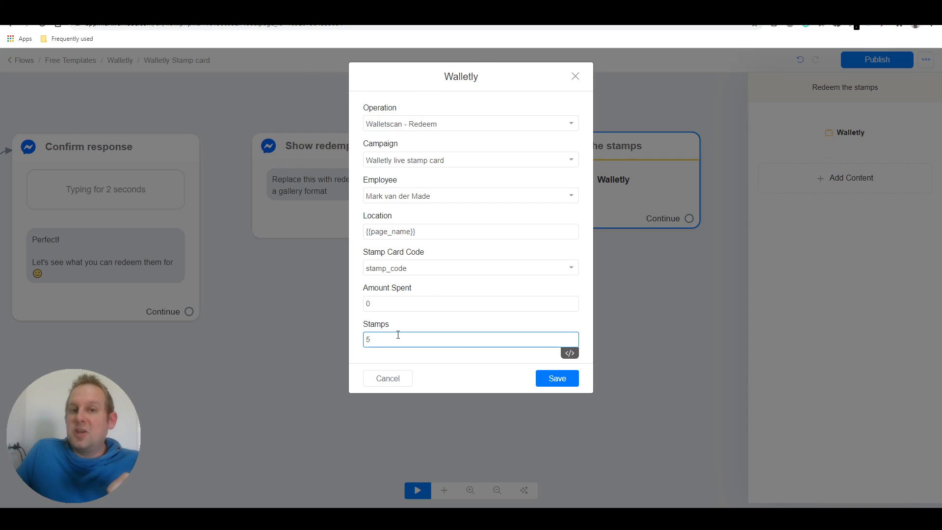
click(393, 305)
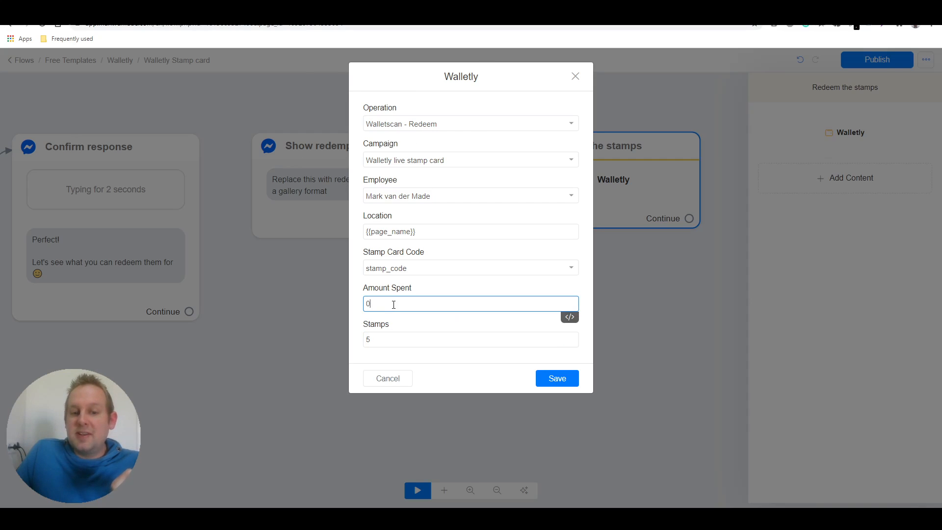
Step: Save the Walletly redeem action in the Redeem the stamps block and return to the flow canvas
click(407, 342)
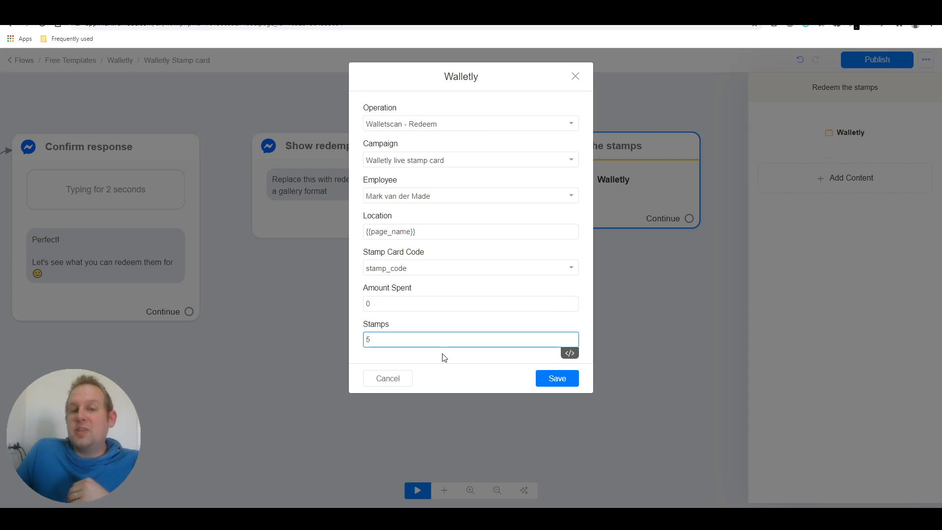
click(543, 379)
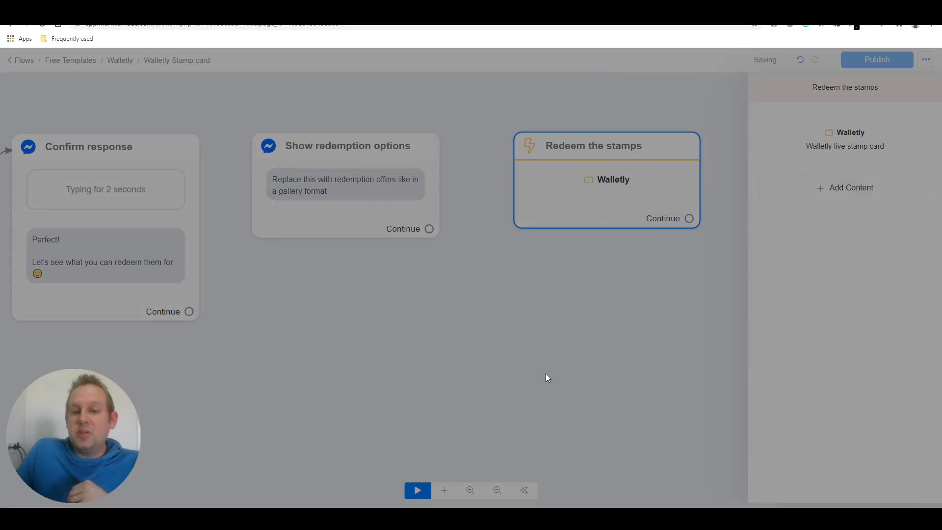
click(697, 262)
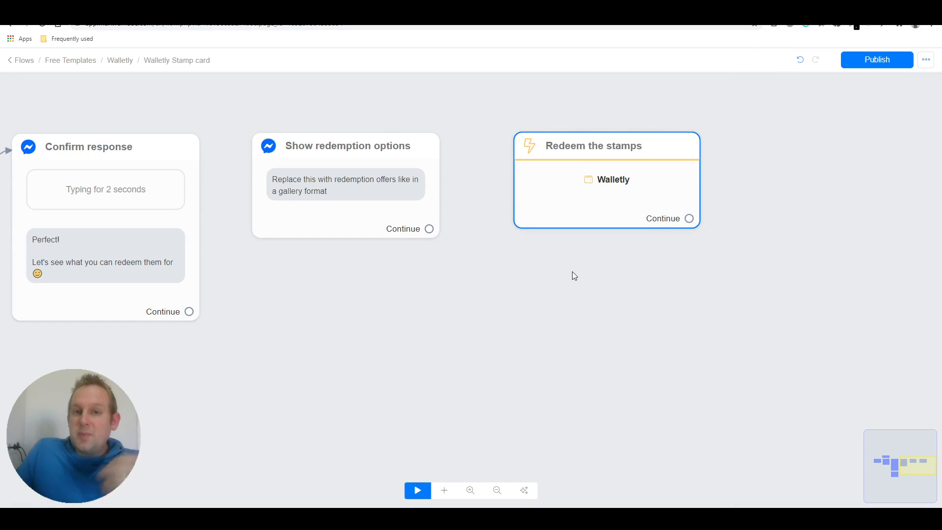
Step: Set the stamps of the Walletly action in the Redeem the stamps block to -5 and save the action
click(610, 194)
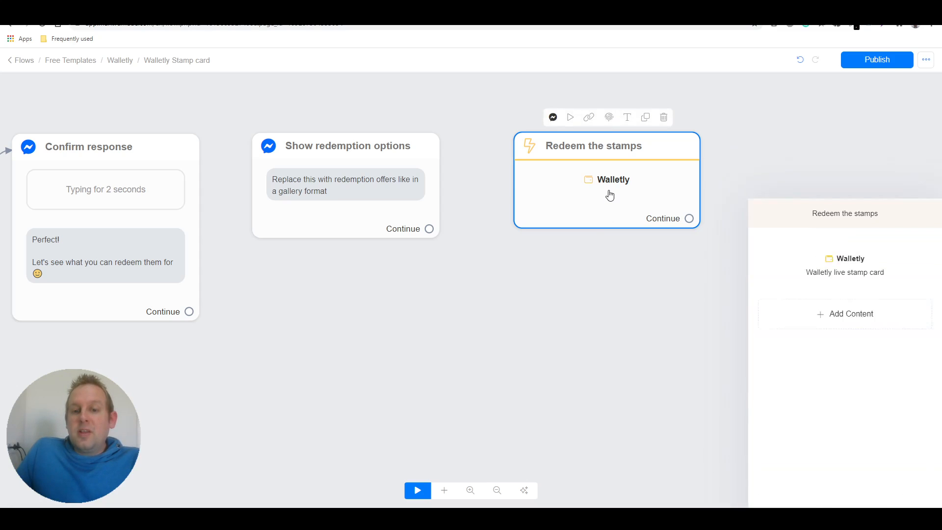
click(816, 137)
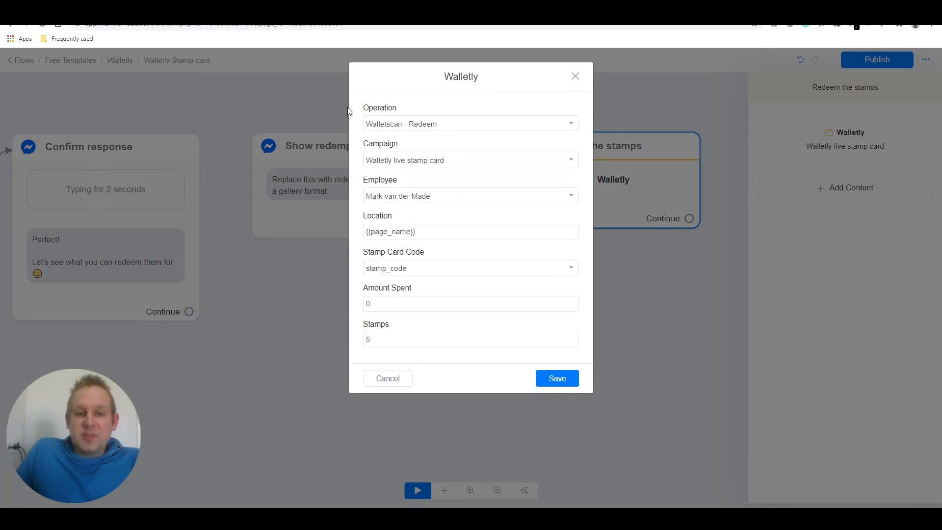
double_click(400, 337)
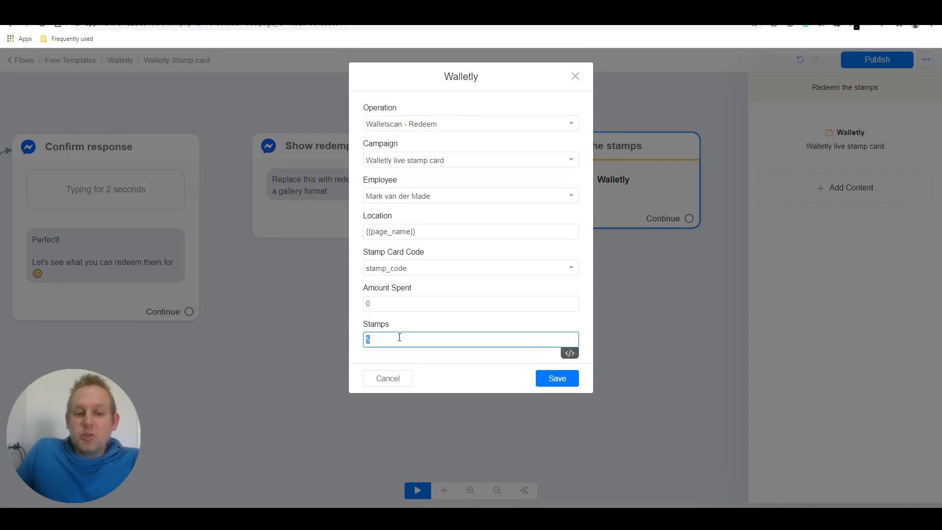
text(-5)
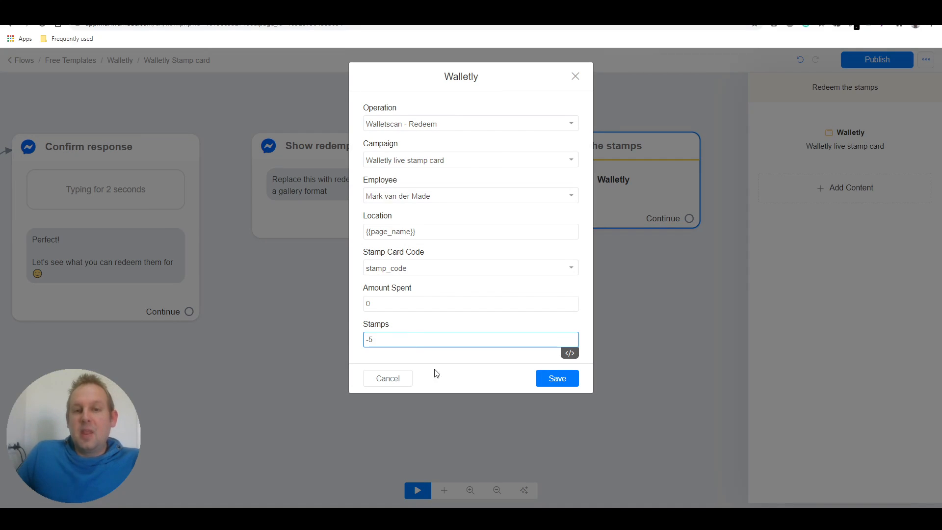
click(561, 381)
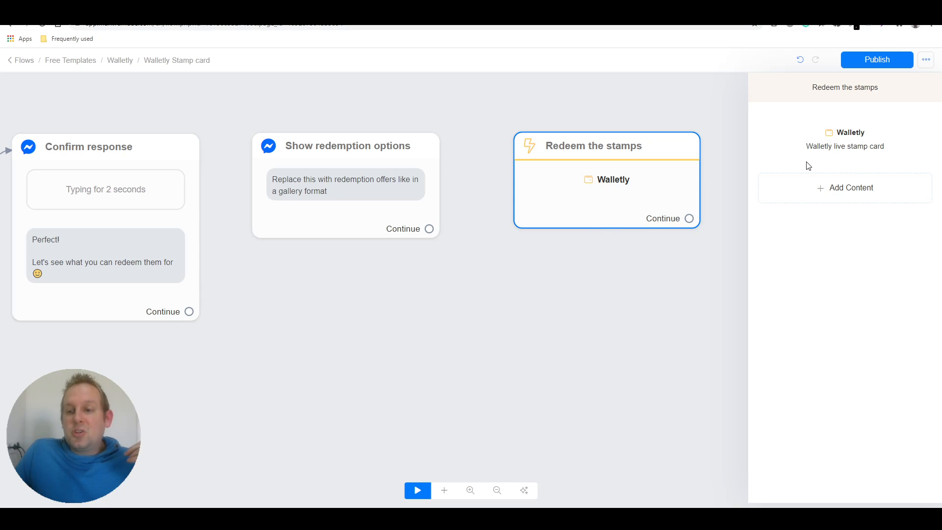
Step: Reopen the Walletly action settings of the Redeem the stamps block
click(829, 146)
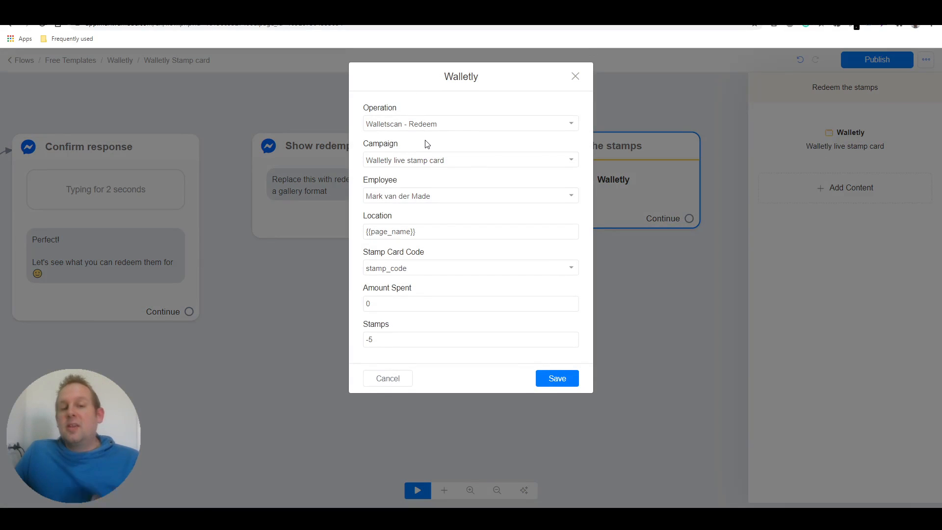